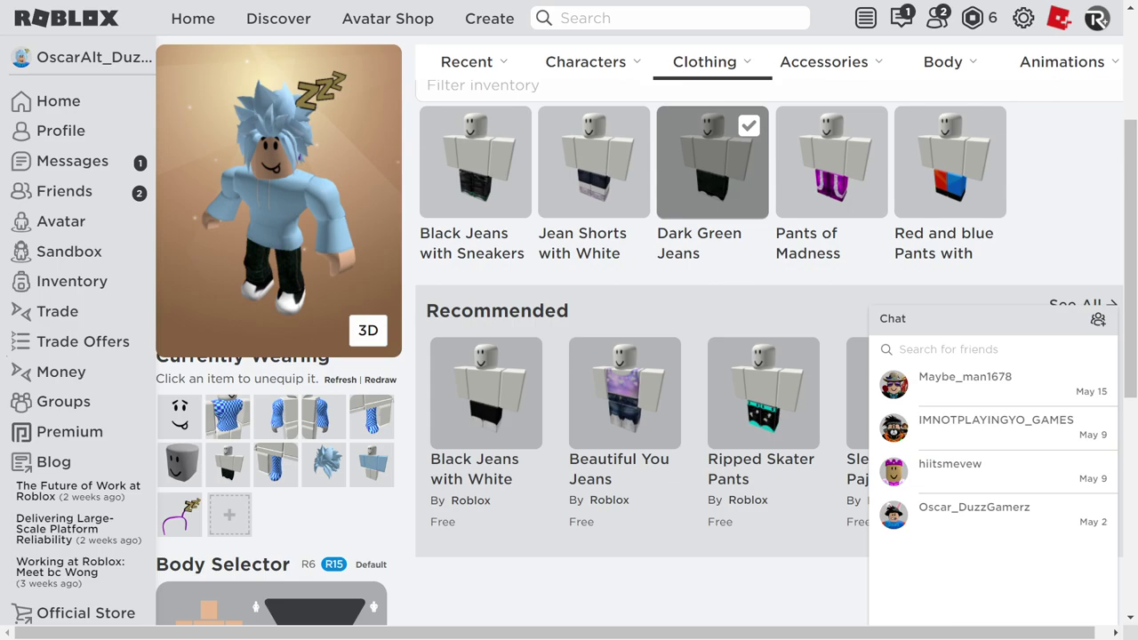
pyautogui.scroll(3, 647, 355)
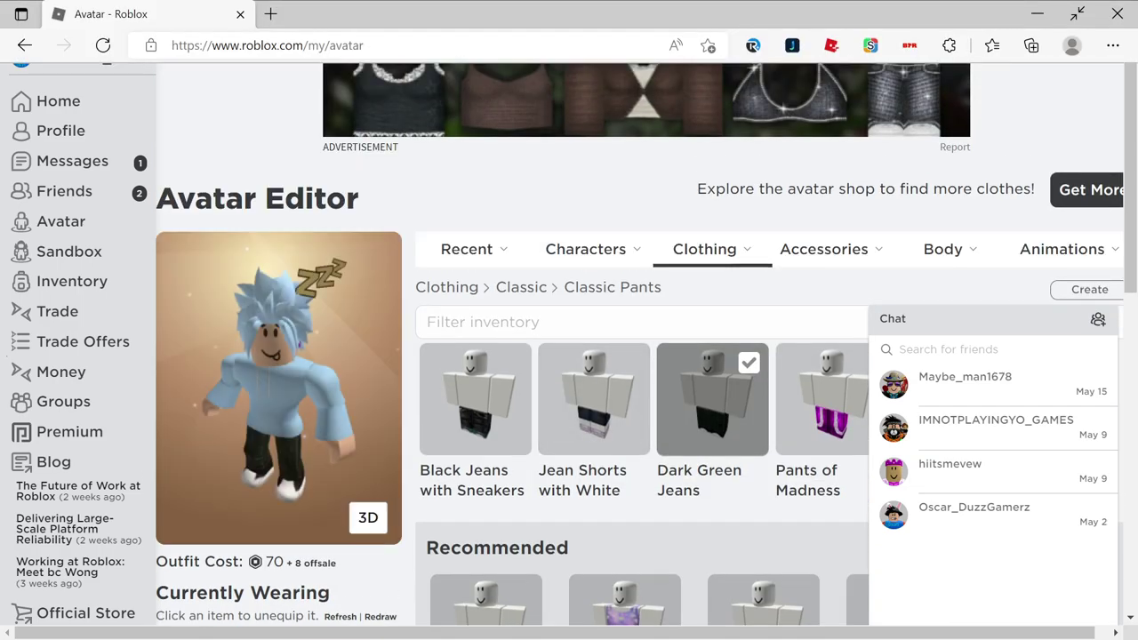
pyautogui.scroll(-3, 647, 356)
pyautogui.scroll(3, 647, 356)
pyautogui.scroll(-2, 648, 356)
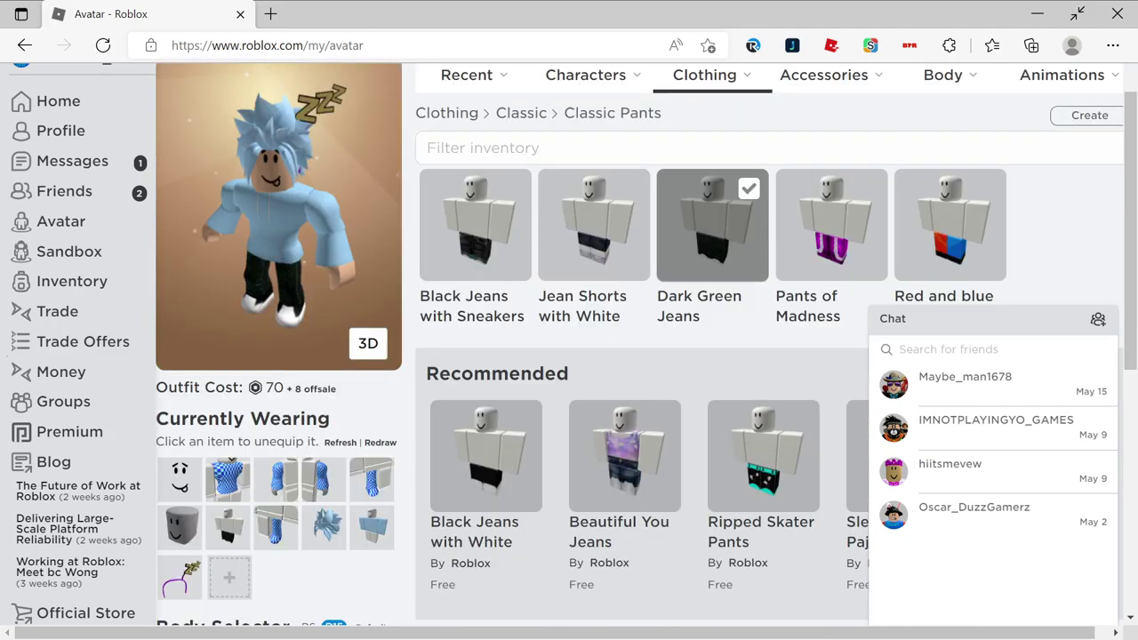
pyautogui.scroll(2, 647, 356)
pyautogui.scroll(1, 647, 355)
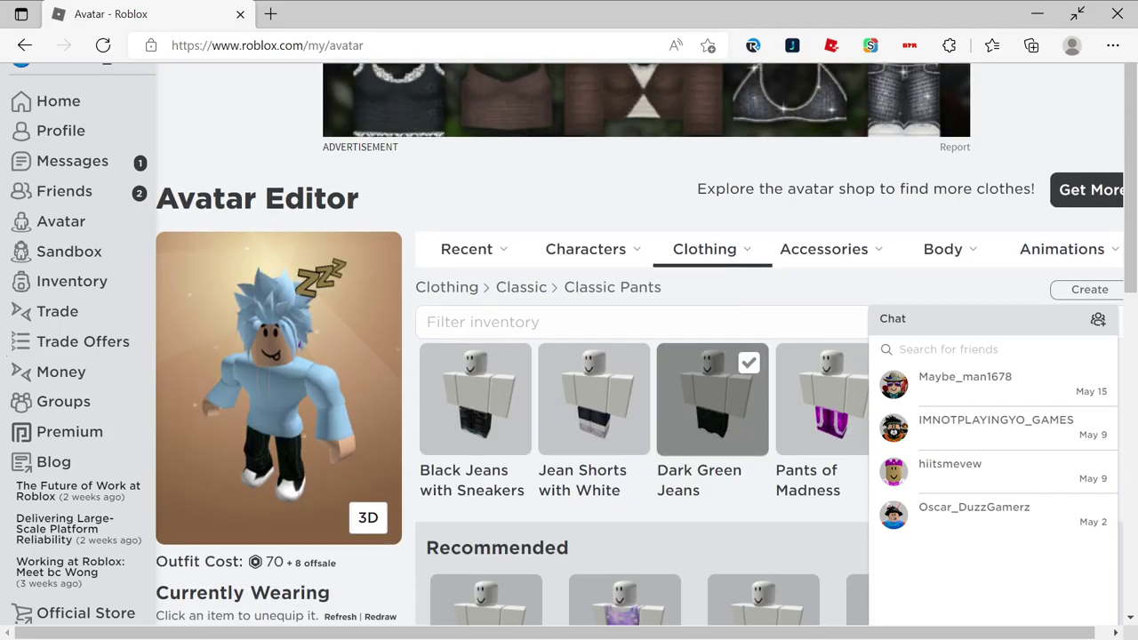
# Exit the browser's full-screen view, keeping the Avatar Editor with Dark Green Jeans shown
pyautogui.press('F11')
pyautogui.press('F11')
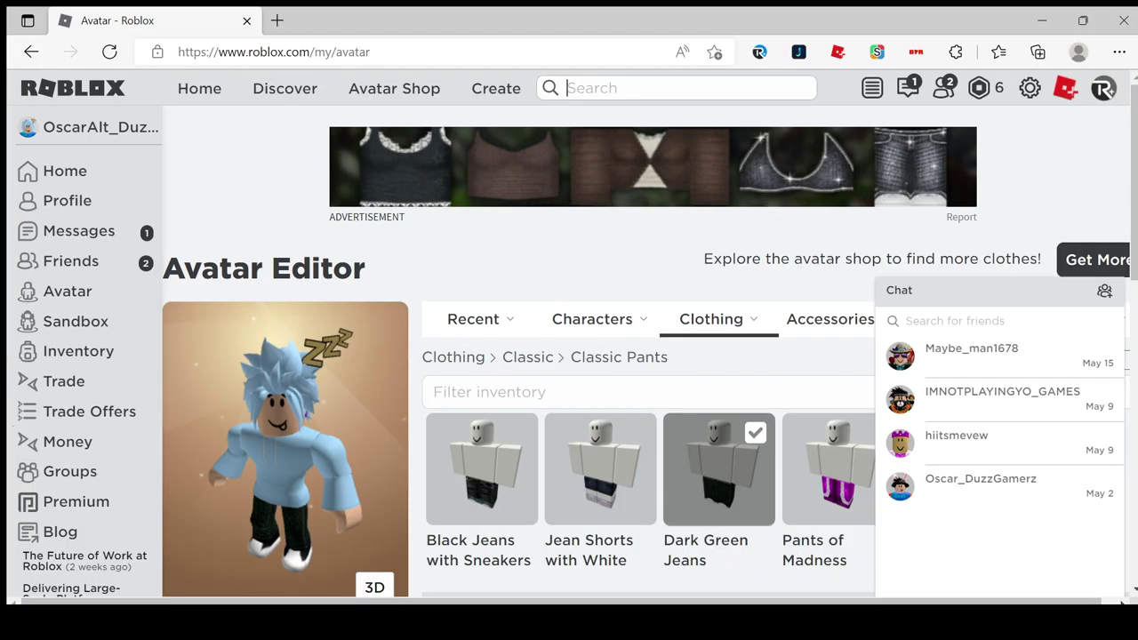
pyautogui.write('zach')
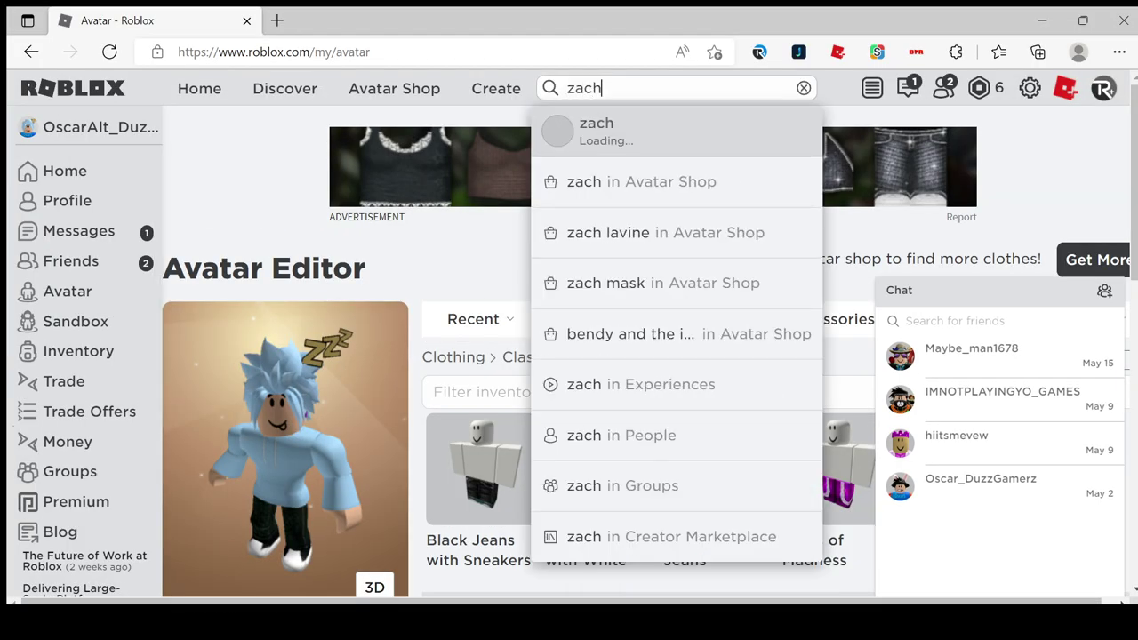
pyautogui.write('aryza')
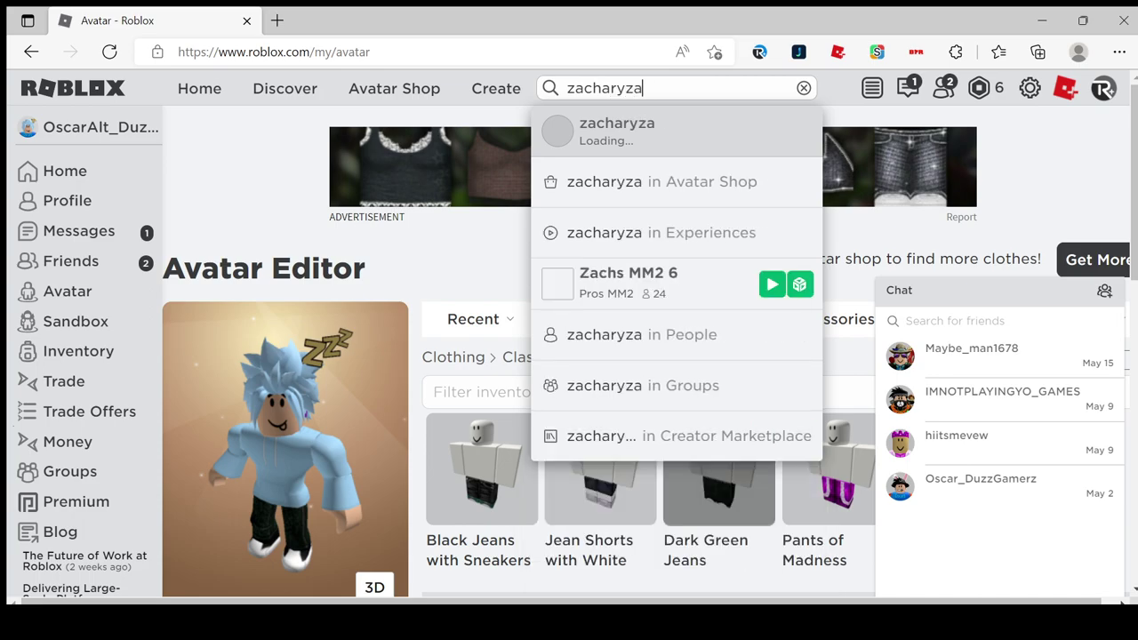
pyautogui.write('xoer')
# Correct the misspelled search name and open ZacharyZaxor's profile
pyautogui.press('BackSpace')
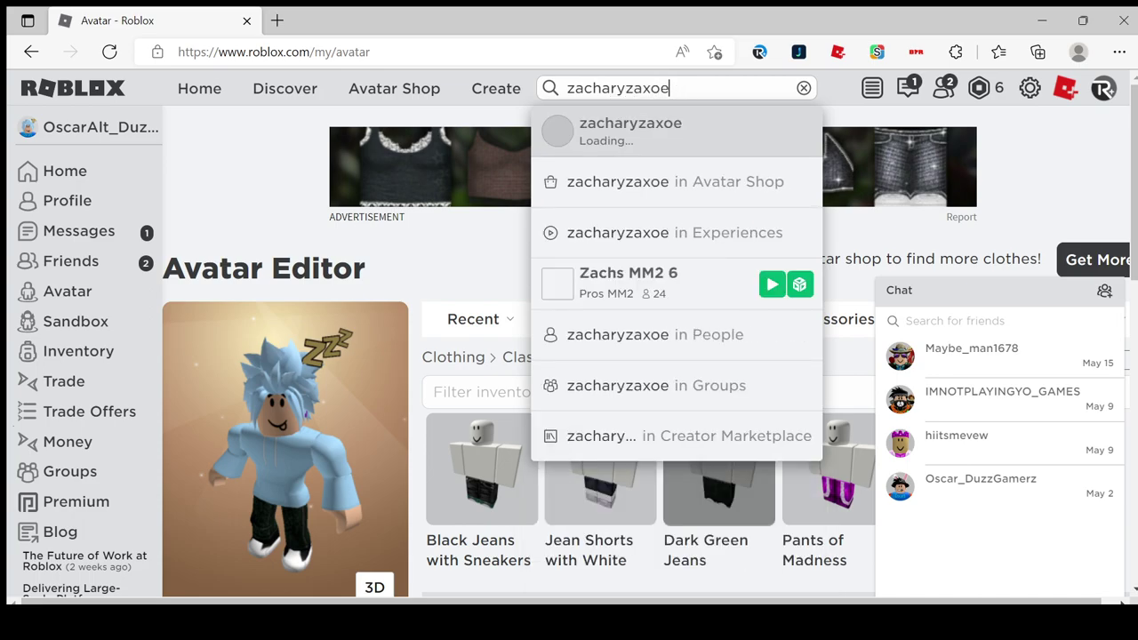
pyautogui.press('BackSpace')
pyautogui.write('r')
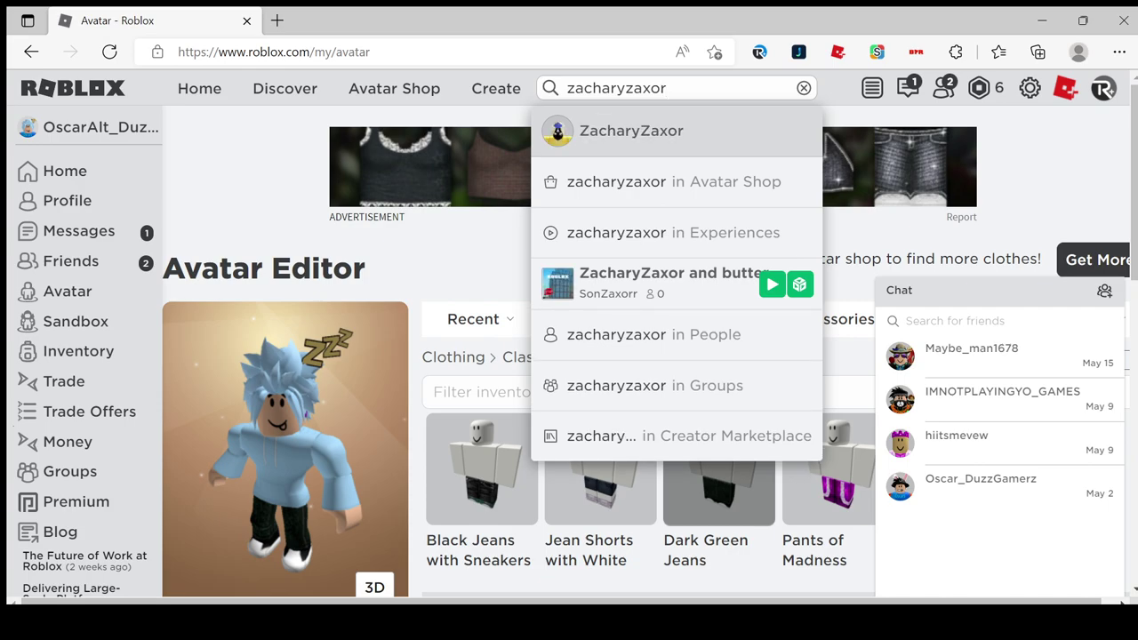
pyautogui.press('Return')
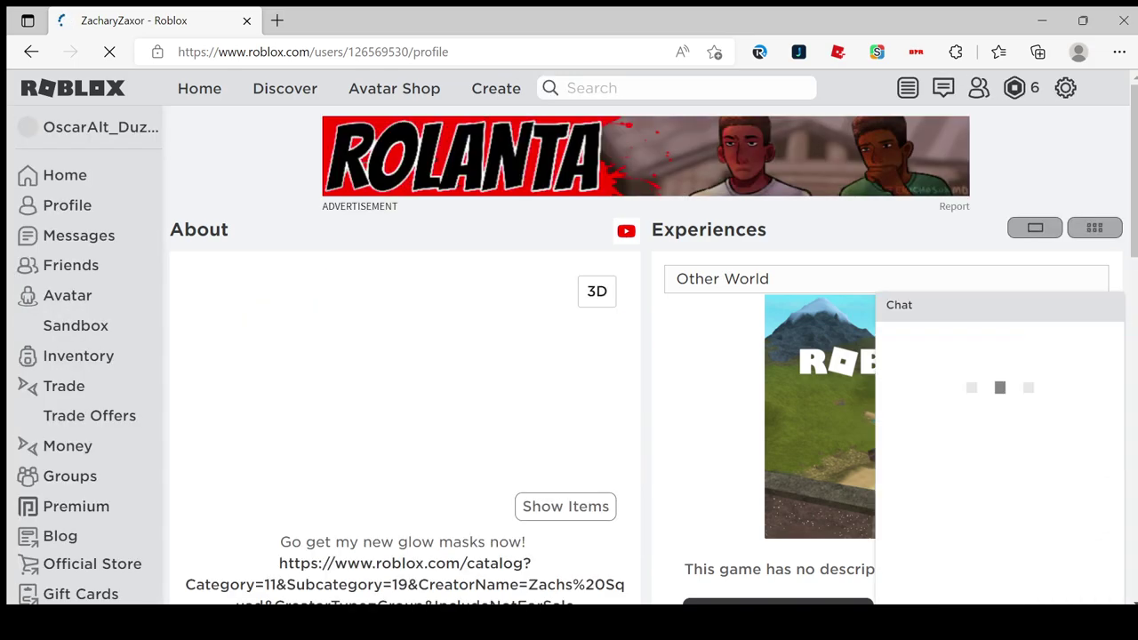
pyautogui.scroll(-1, 646, 354)
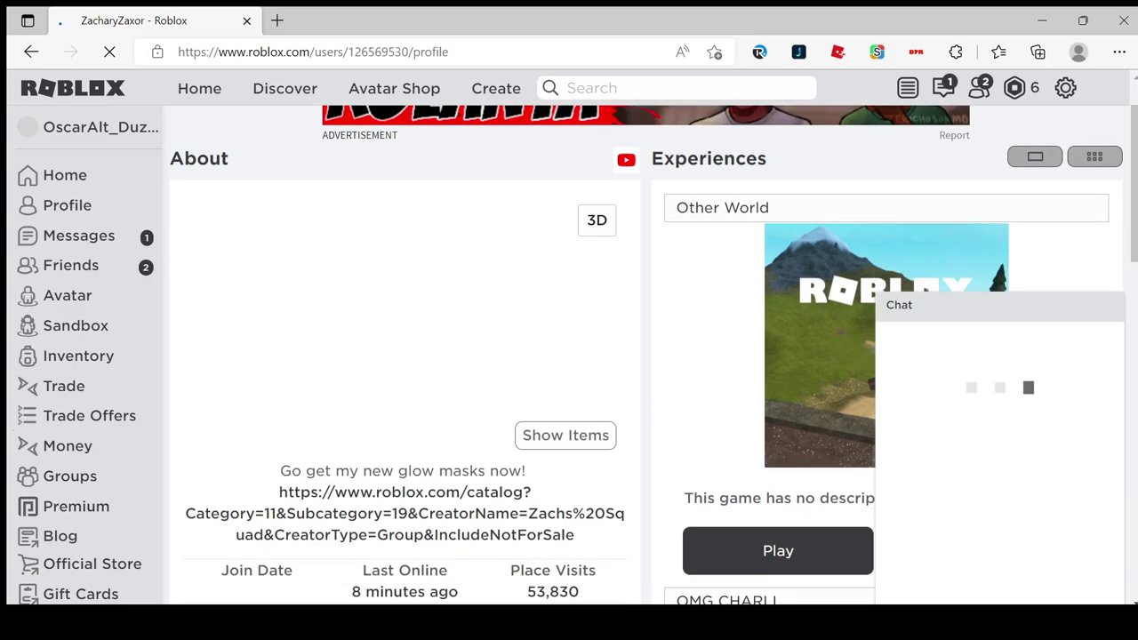
pyautogui.scroll(-1, 646, 354)
pyautogui.scroll(-1, 647, 354)
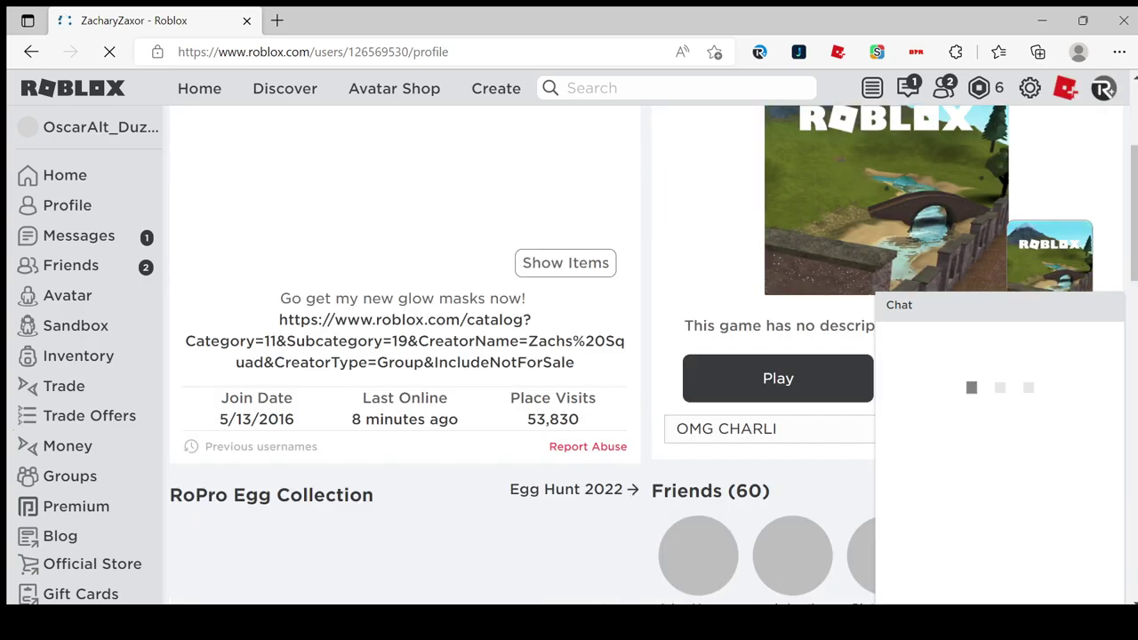
pyautogui.scroll(2, 646, 354)
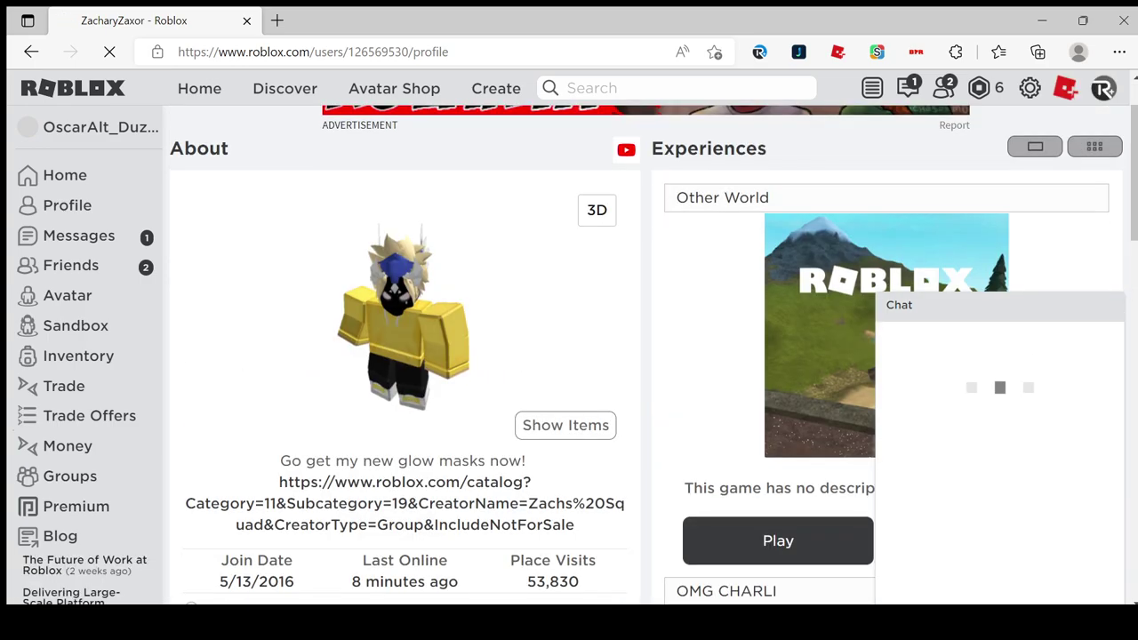
pyautogui.scroll(-1, 647, 354)
pyautogui.scroll(-4, 647, 354)
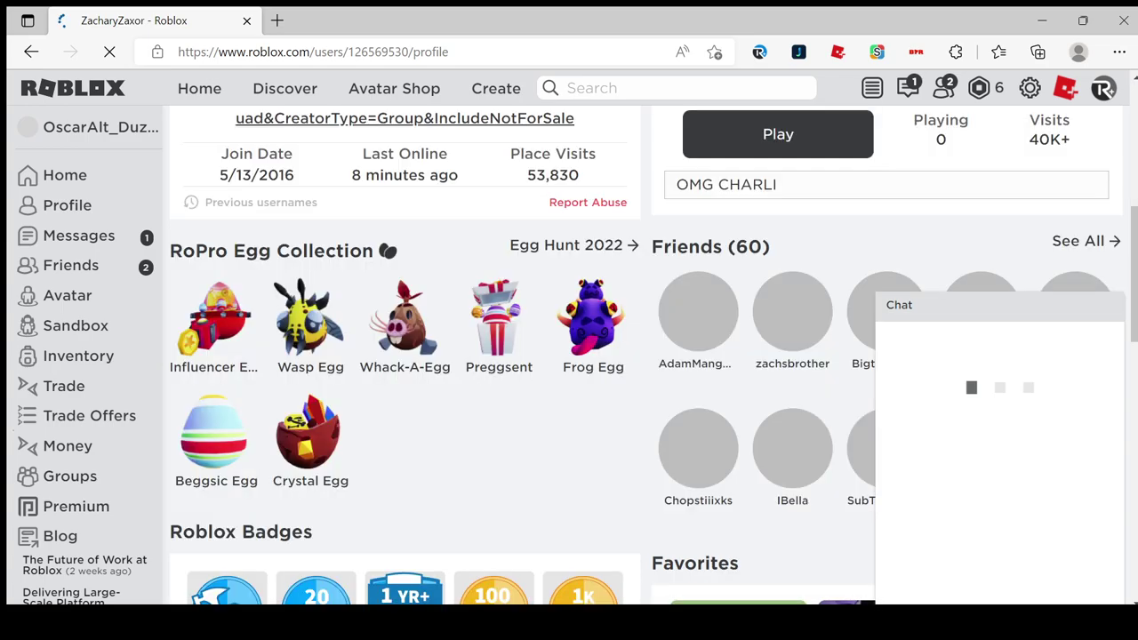
pyautogui.scroll(2, 647, 354)
pyautogui.scroll(3, 647, 354)
pyautogui.scroll(-2, 646, 354)
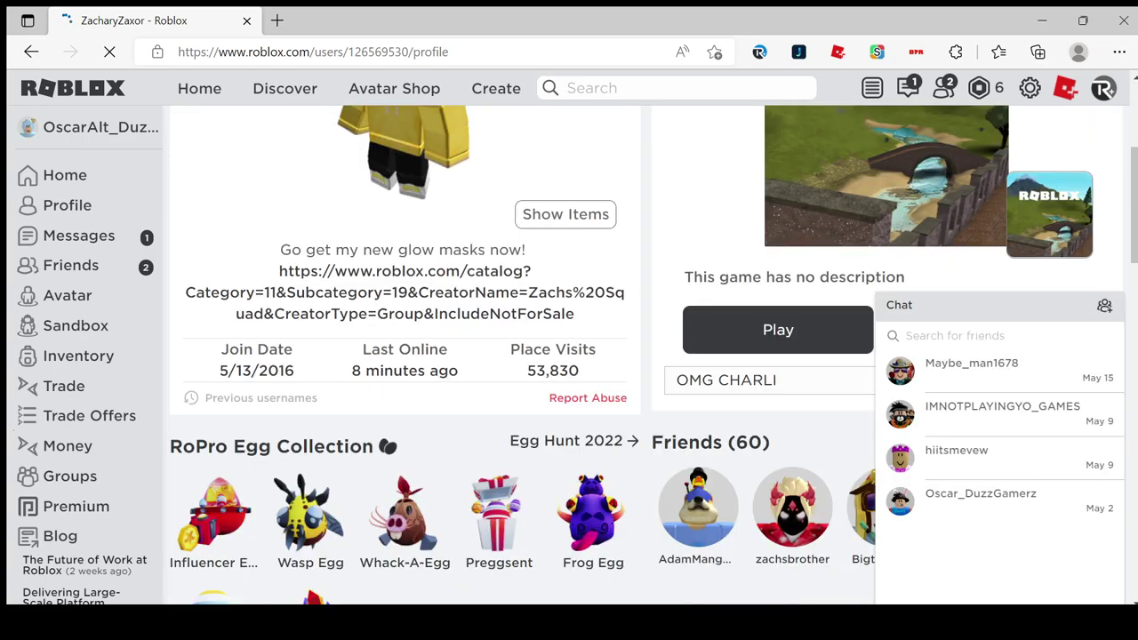
pyautogui.scroll(-3, 647, 354)
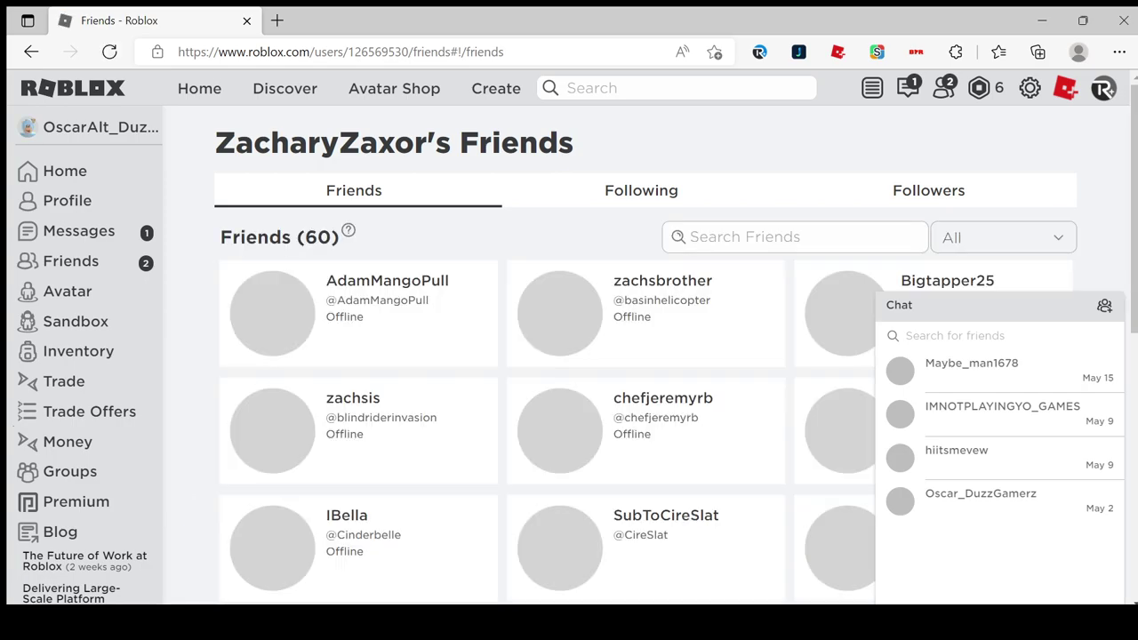
pyautogui.scroll(-2, 569, 355)
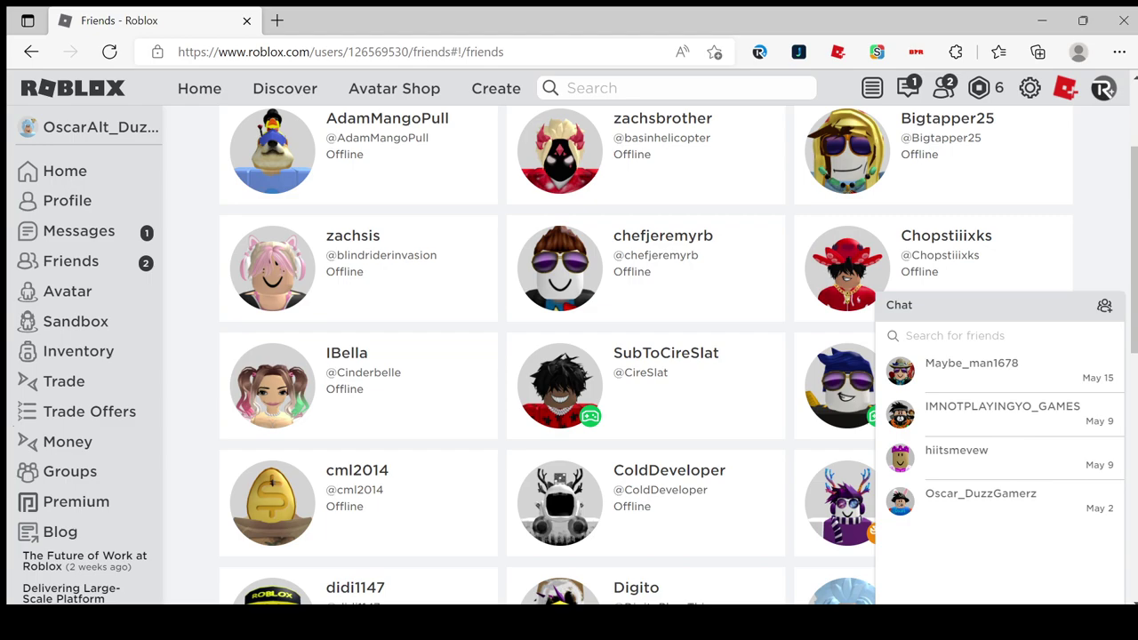
pyautogui.scroll(-5, 569, 356)
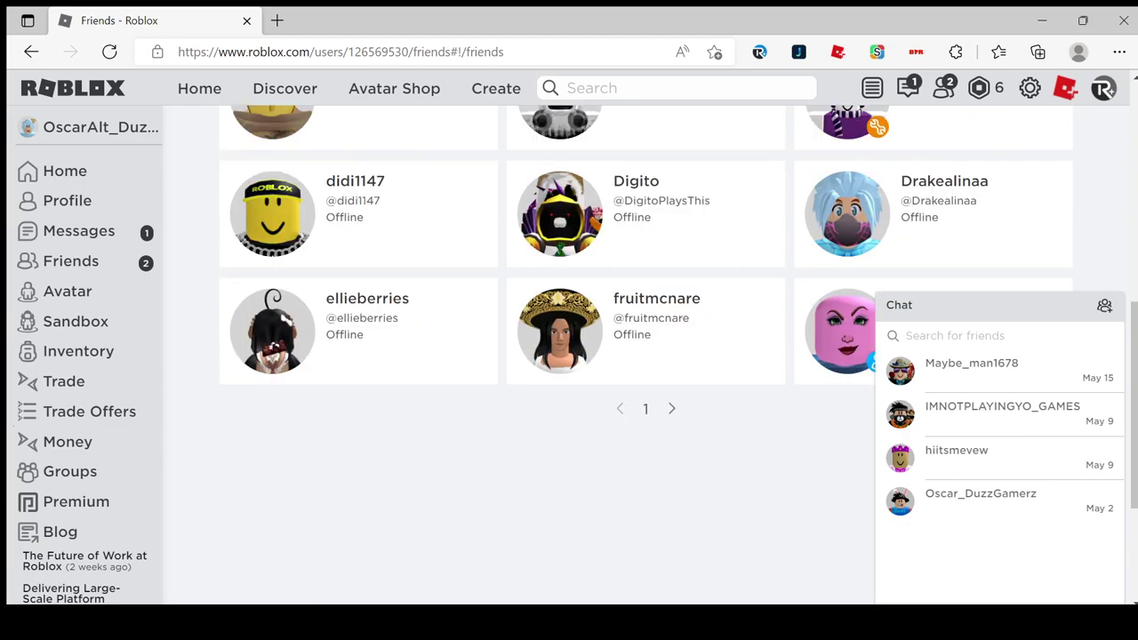
pyautogui.press('F5')
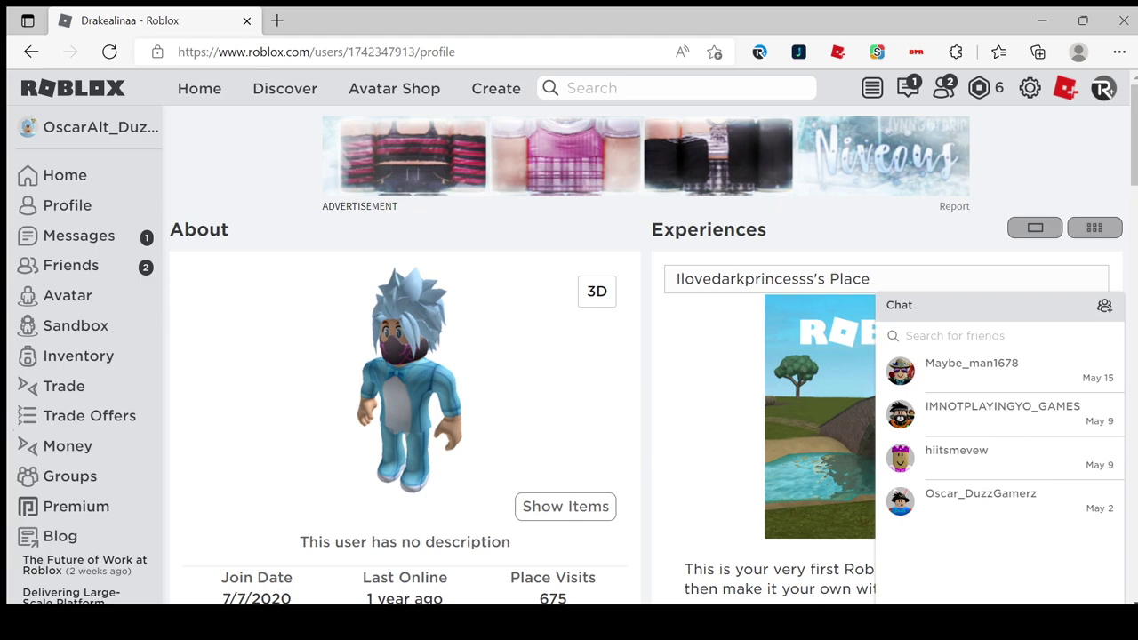
pyautogui.scroll(-2, 569, 356)
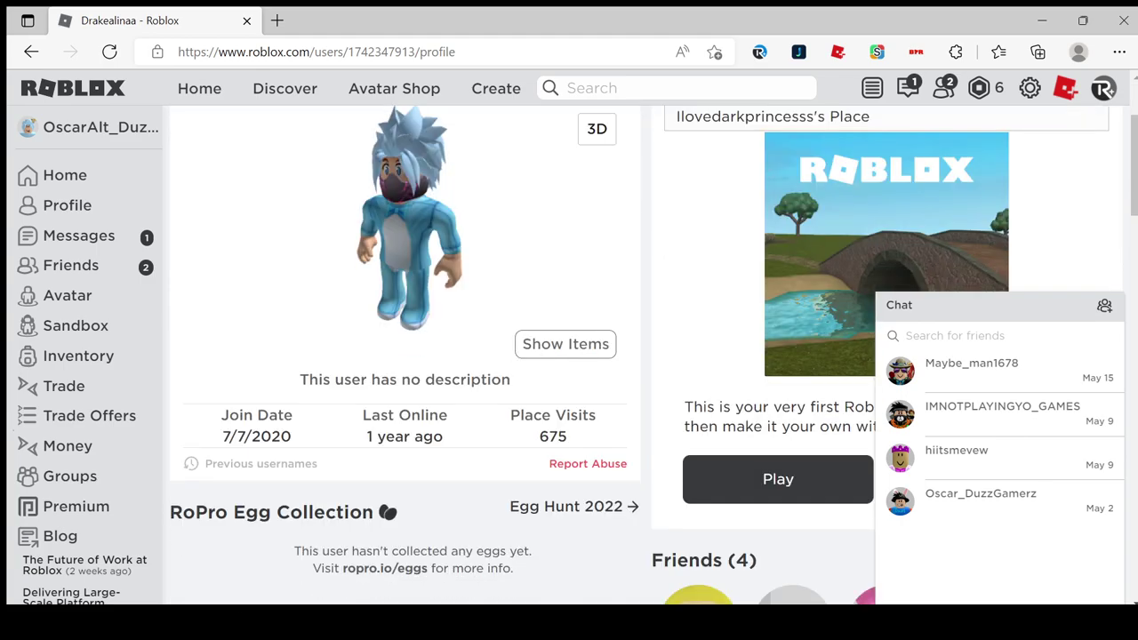
pyautogui.scroll(-6, 570, 355)
pyautogui.scroll(-4, 405, 356)
pyautogui.scroll(4, 405, 356)
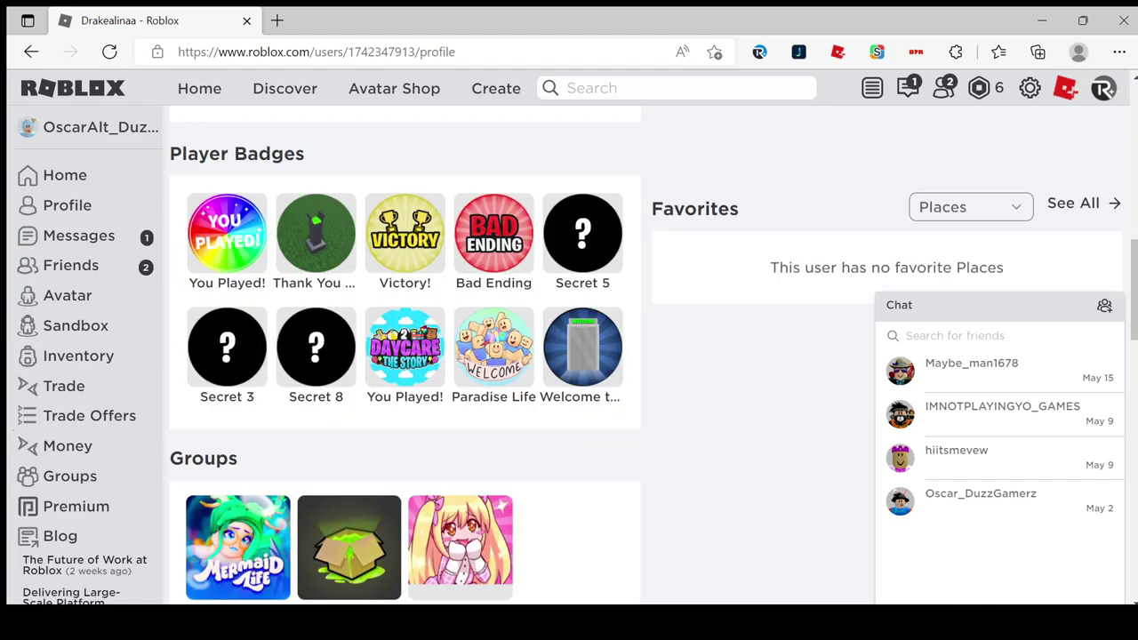
pyautogui.scroll(3, 405, 356)
pyautogui.scroll(2, 405, 356)
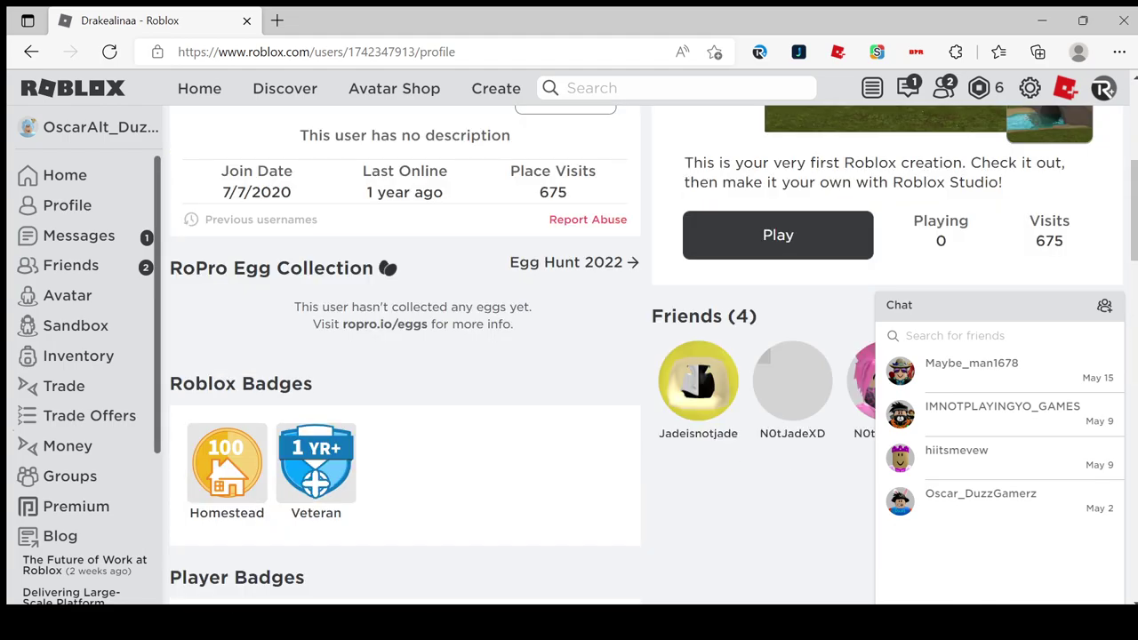
pyautogui.scroll(2, 405, 356)
pyautogui.scroll(-2, 405, 356)
pyautogui.scroll(-2, 405, 355)
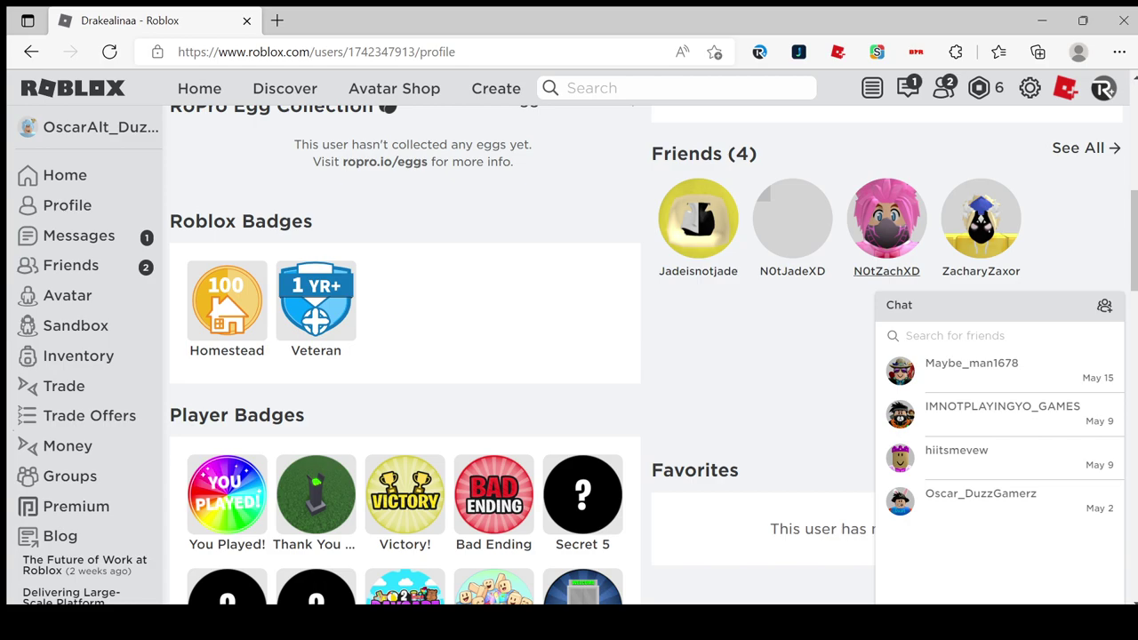
pyautogui.click(886, 270)
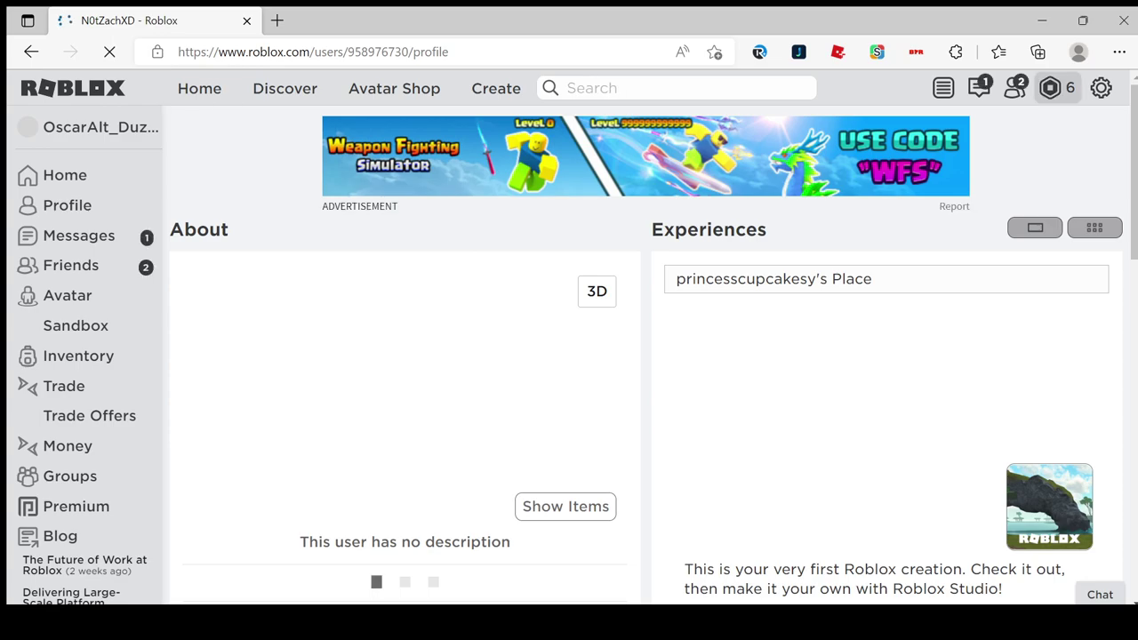
pyautogui.scroll(-5, 648, 355)
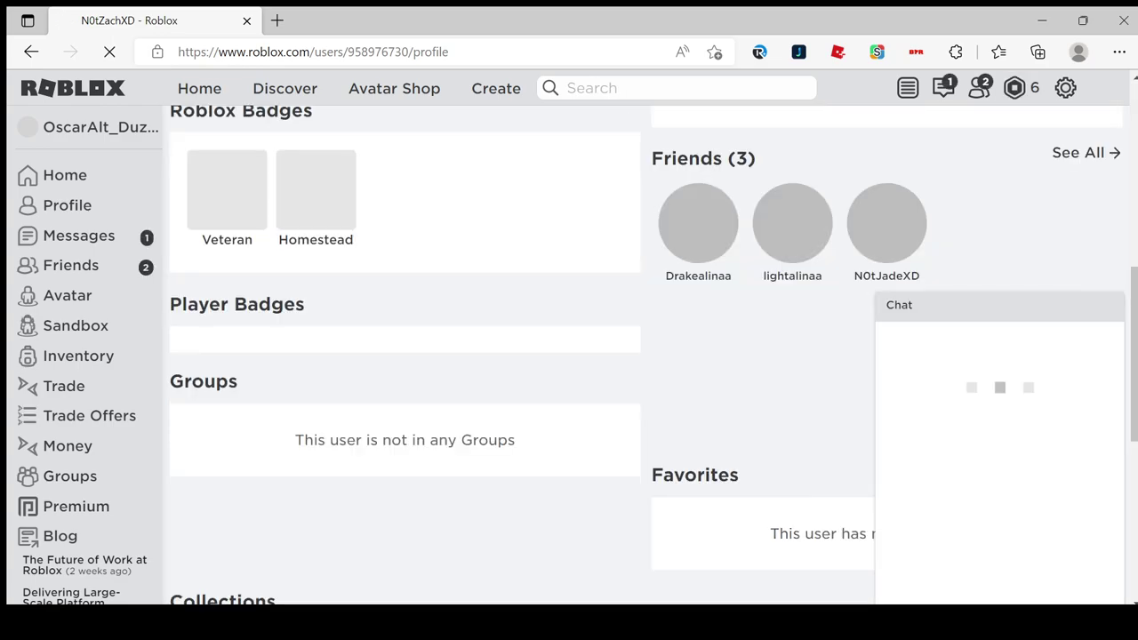
pyautogui.scroll(3, 569, 356)
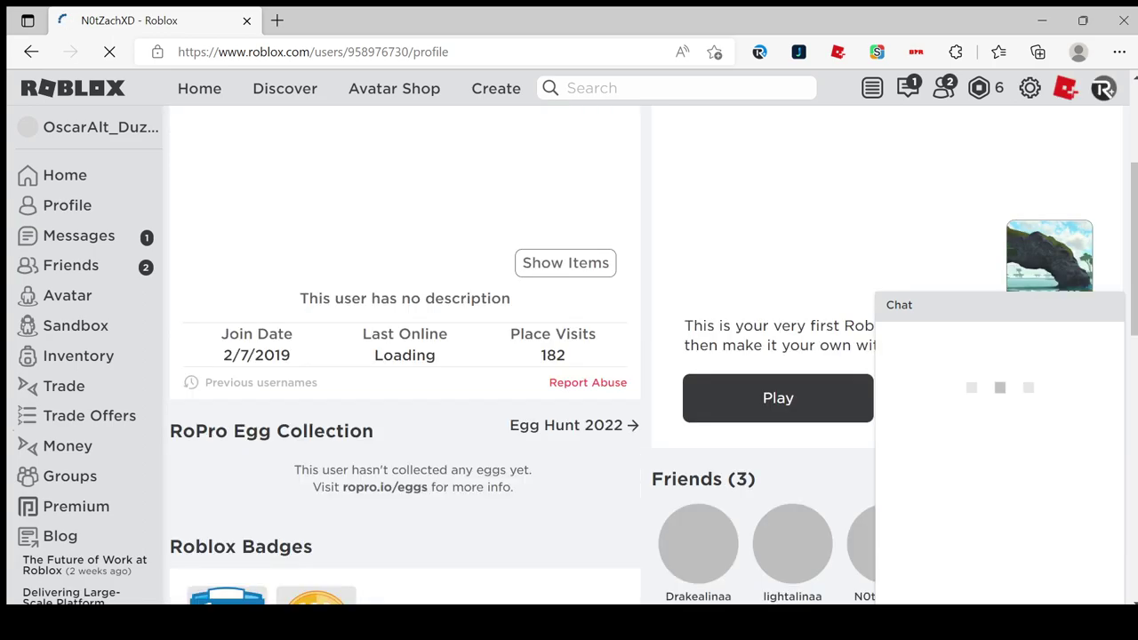
pyautogui.scroll(-5, 569, 356)
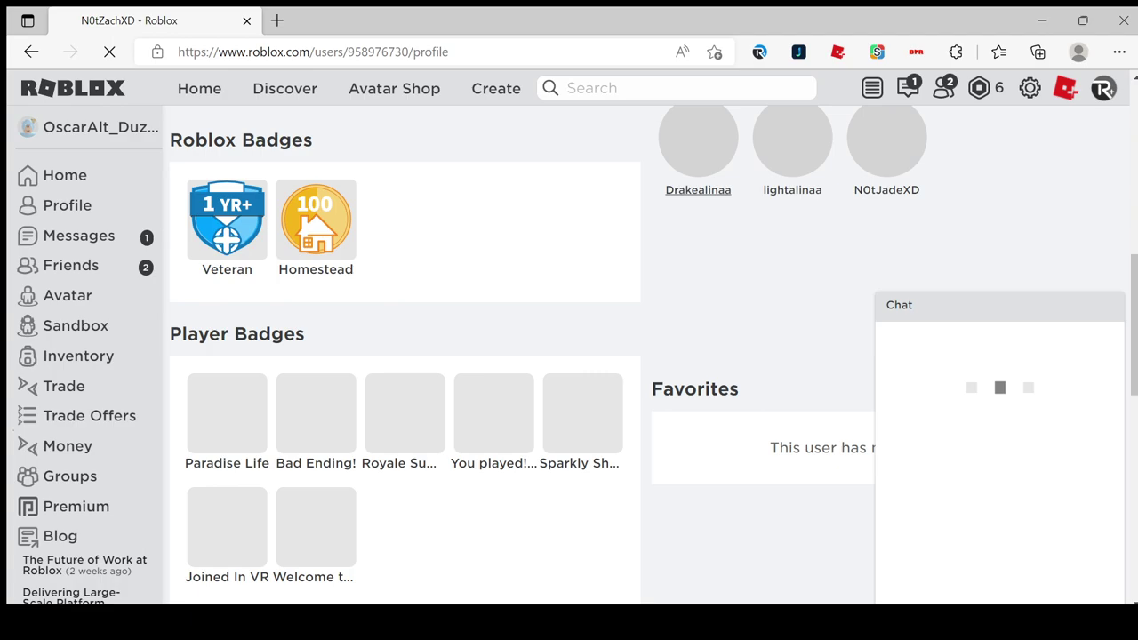
pyautogui.scroll(1, 569, 356)
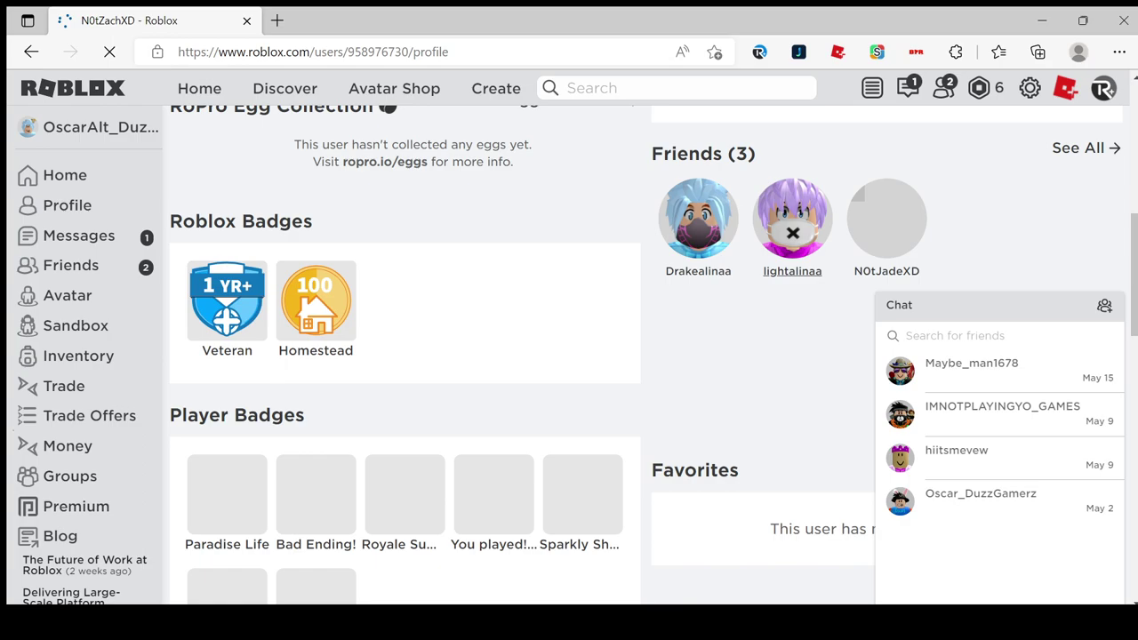
pyautogui.scroll(5, 792, 271)
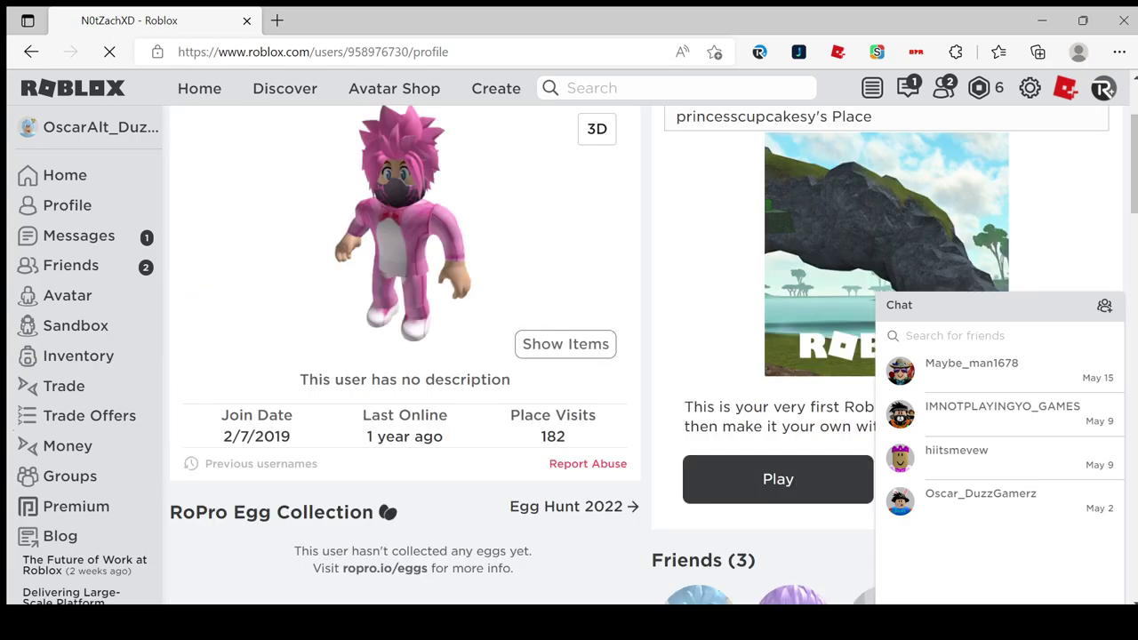
pyautogui.scroll(-2, 405, 355)
pyautogui.scroll(1, 405, 356)
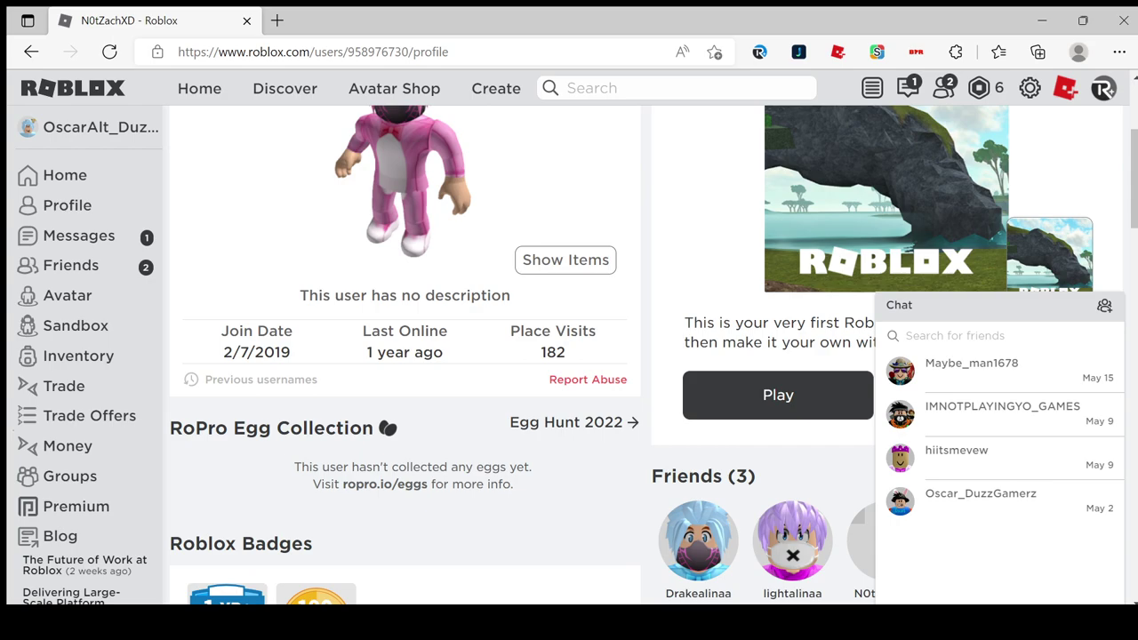
pyautogui.scroll(1, 405, 356)
pyautogui.scroll(-4, 405, 355)
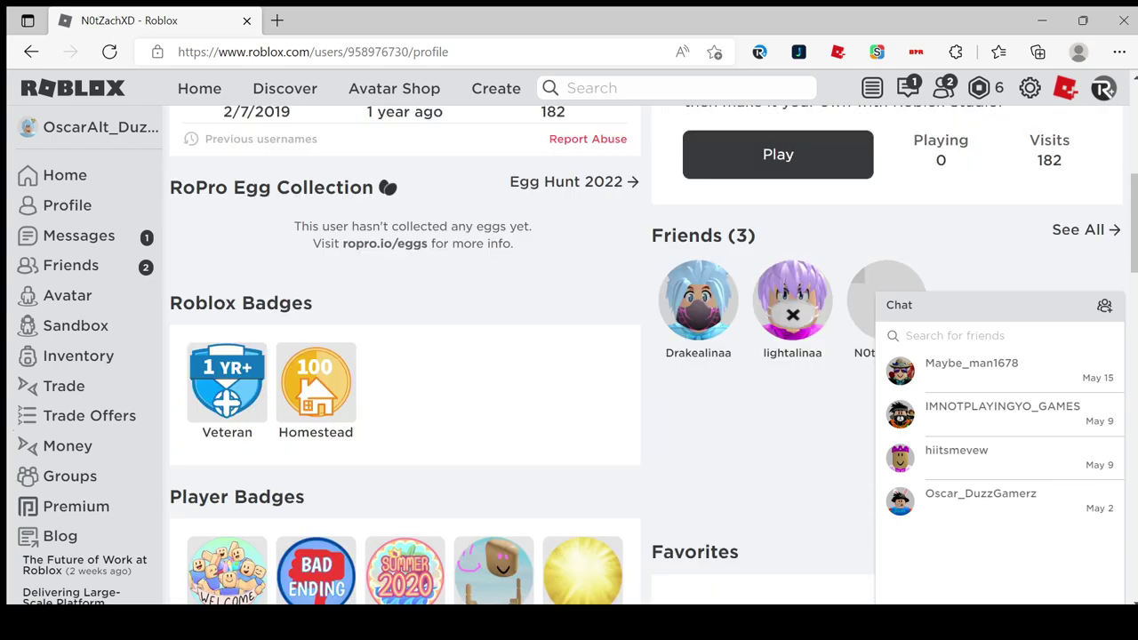
pyautogui.scroll(-6, 404, 355)
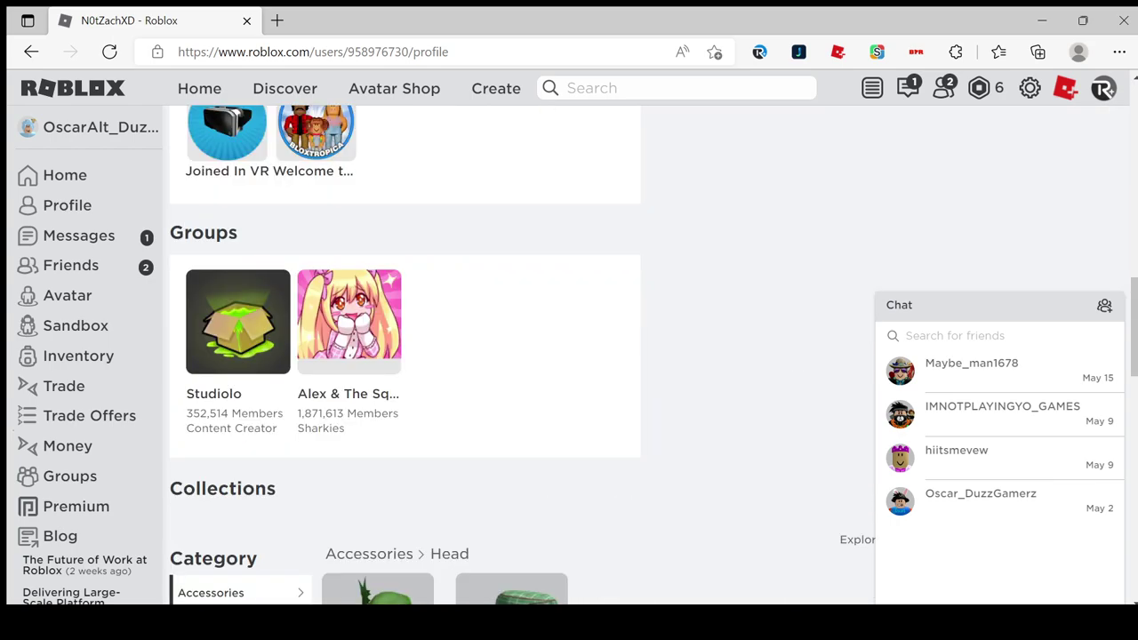
pyautogui.scroll(-2, 404, 356)
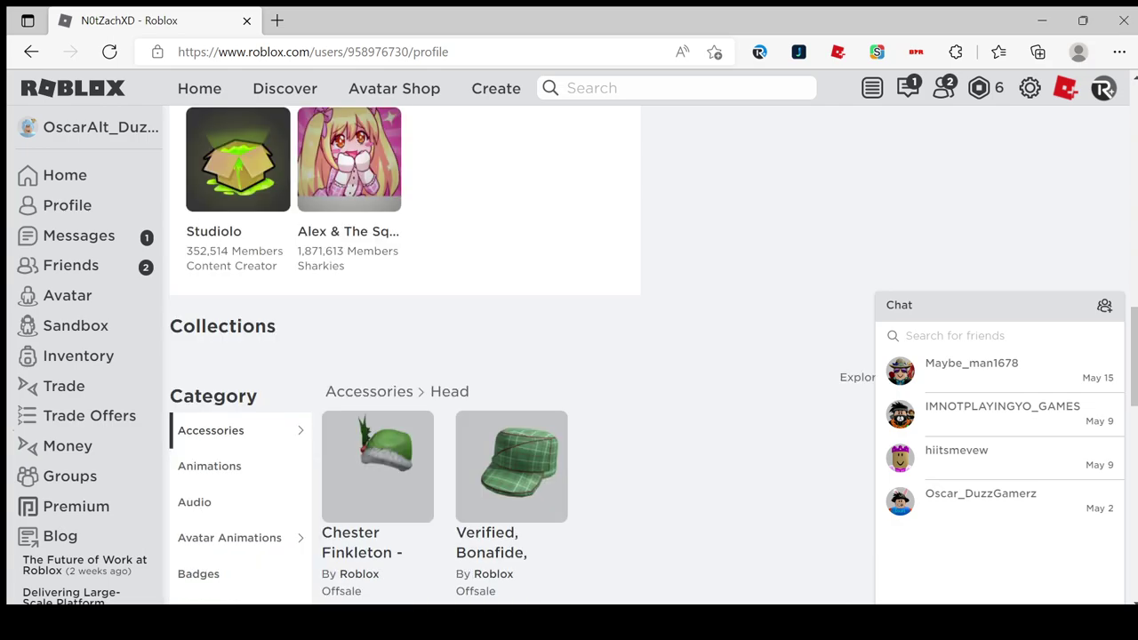
pyautogui.scroll(5, 405, 356)
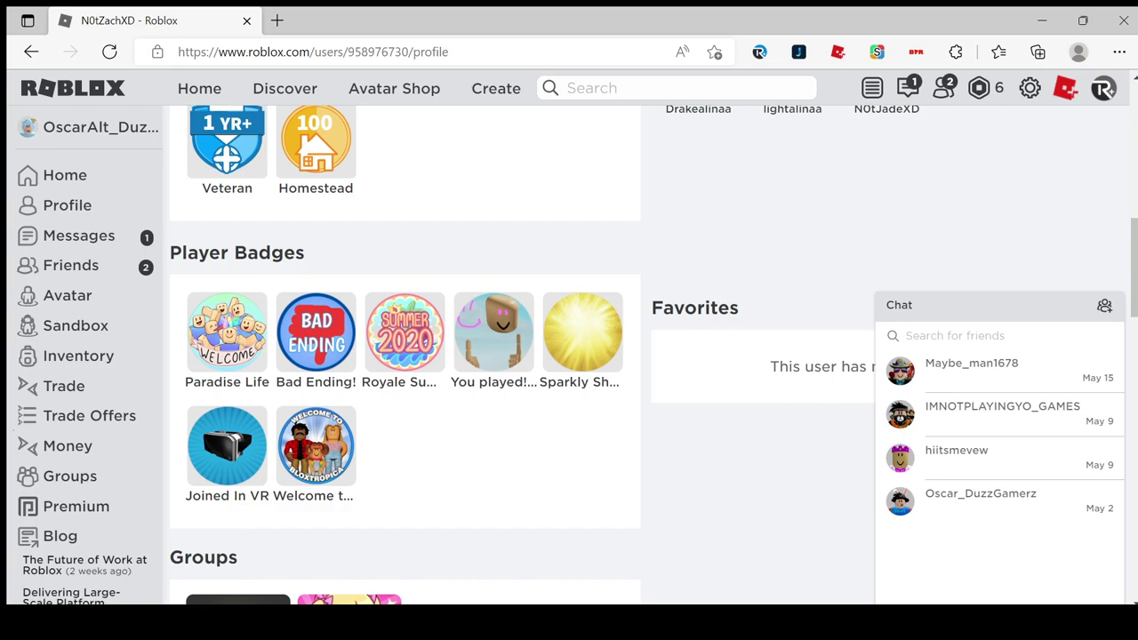
pyautogui.scroll(-2, 404, 356)
pyautogui.scroll(-5, 404, 356)
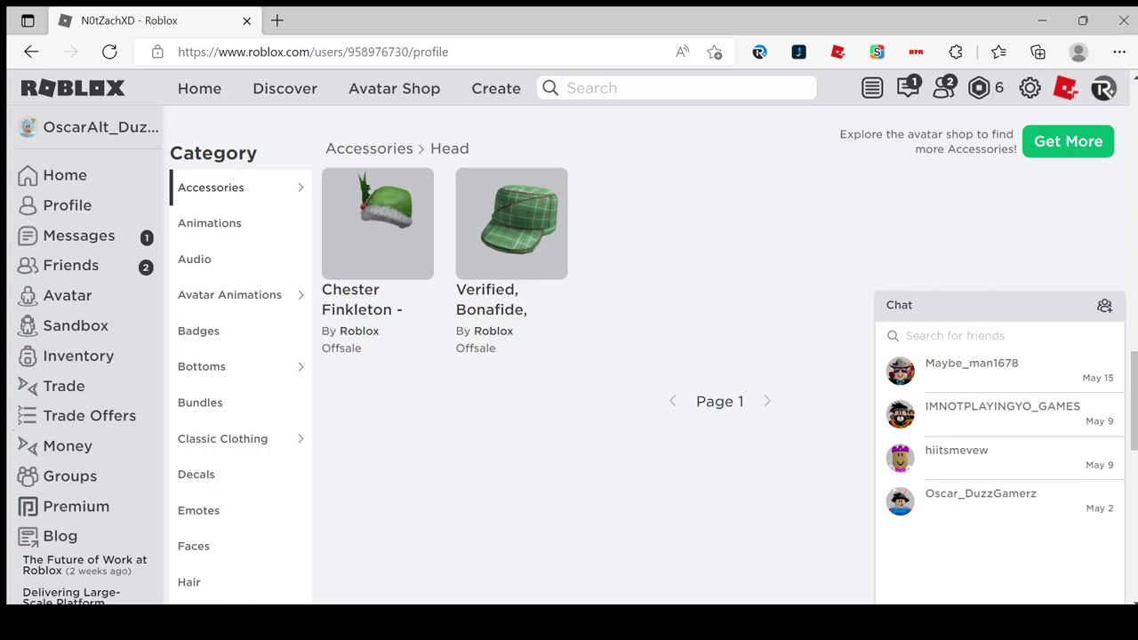
pyautogui.scroll(10, 569, 356)
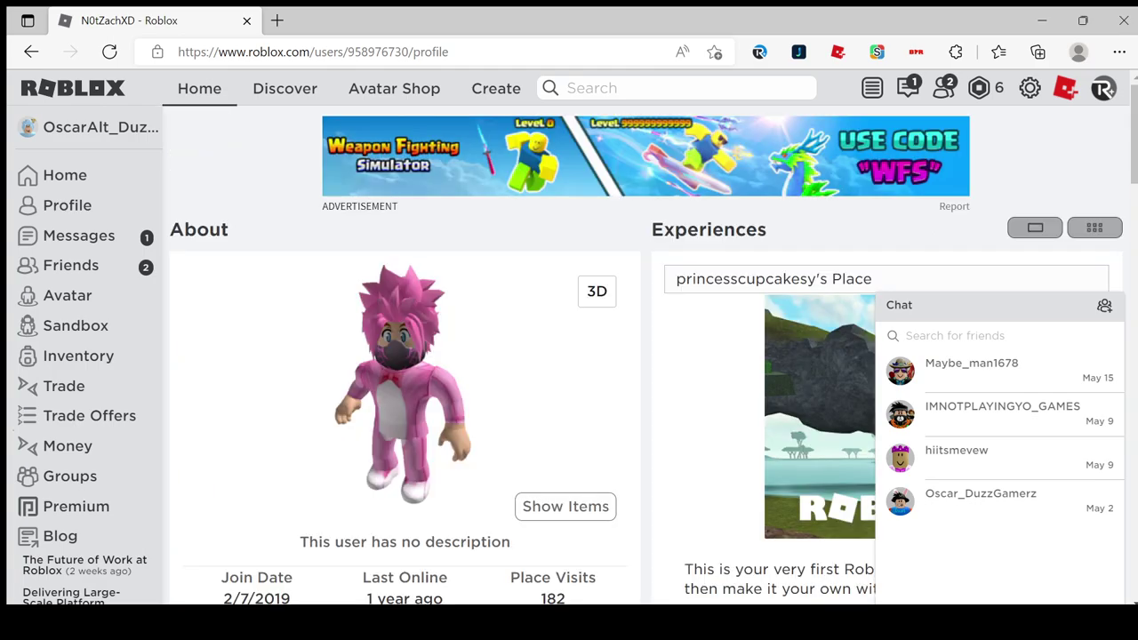
pyautogui.click(199, 88)
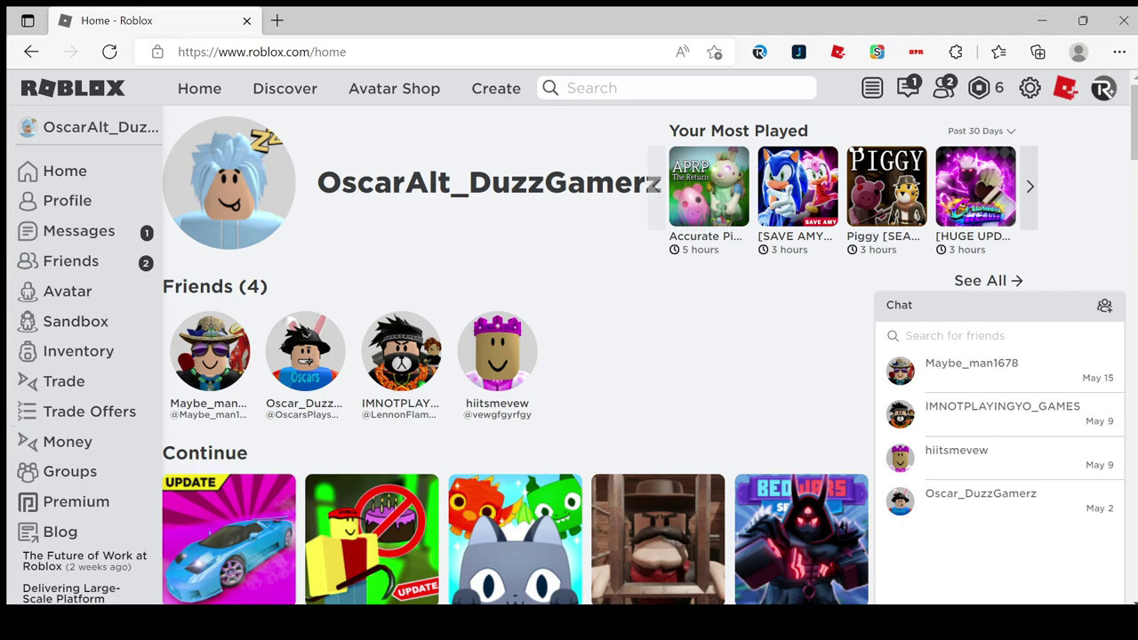
pyautogui.scroll(-2, 516, 356)
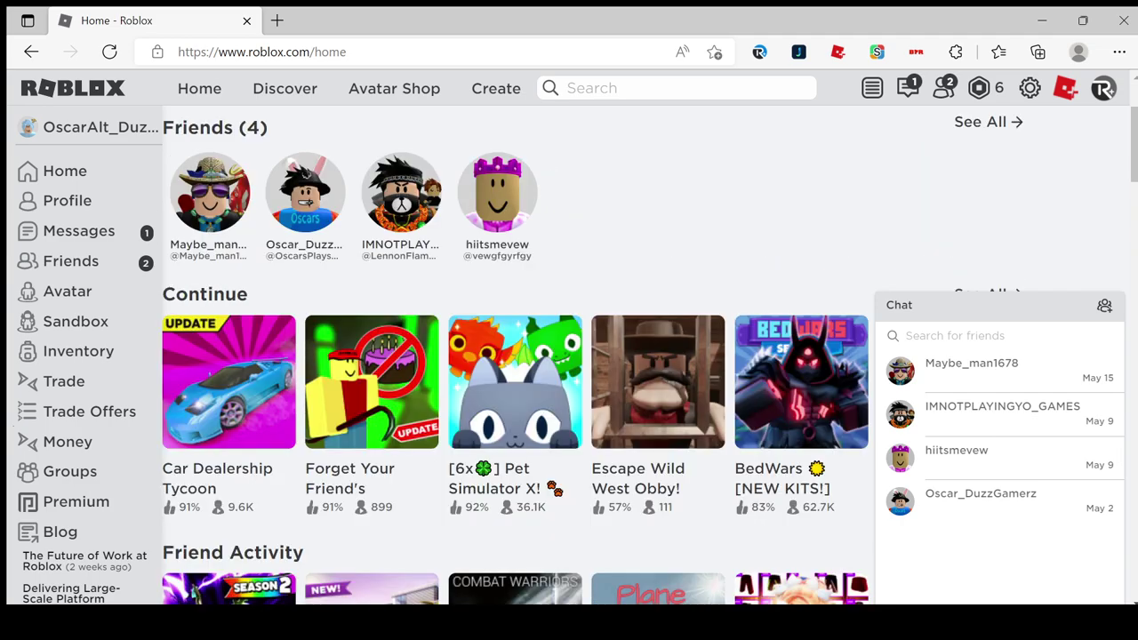
pyautogui.scroll(-1, 516, 356)
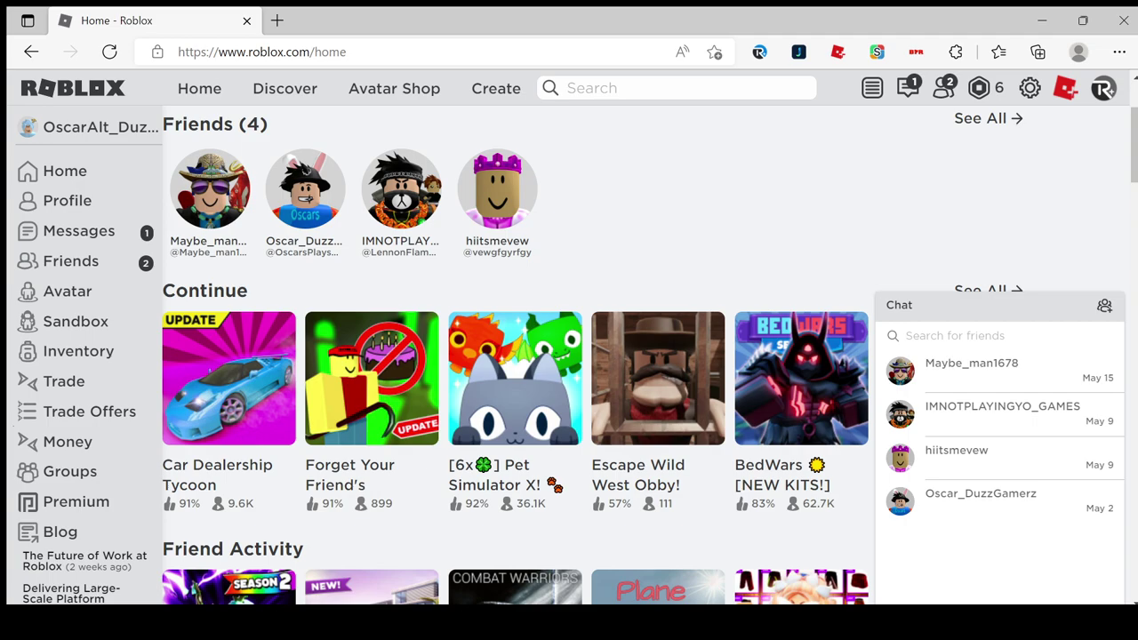
pyautogui.scroll(2, 516, 356)
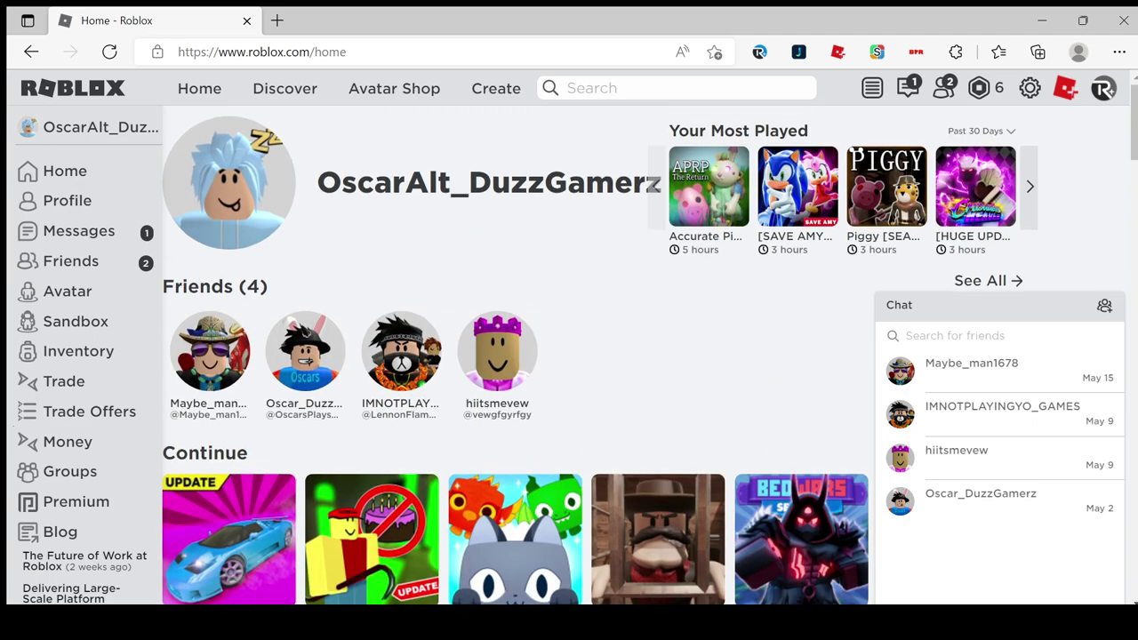